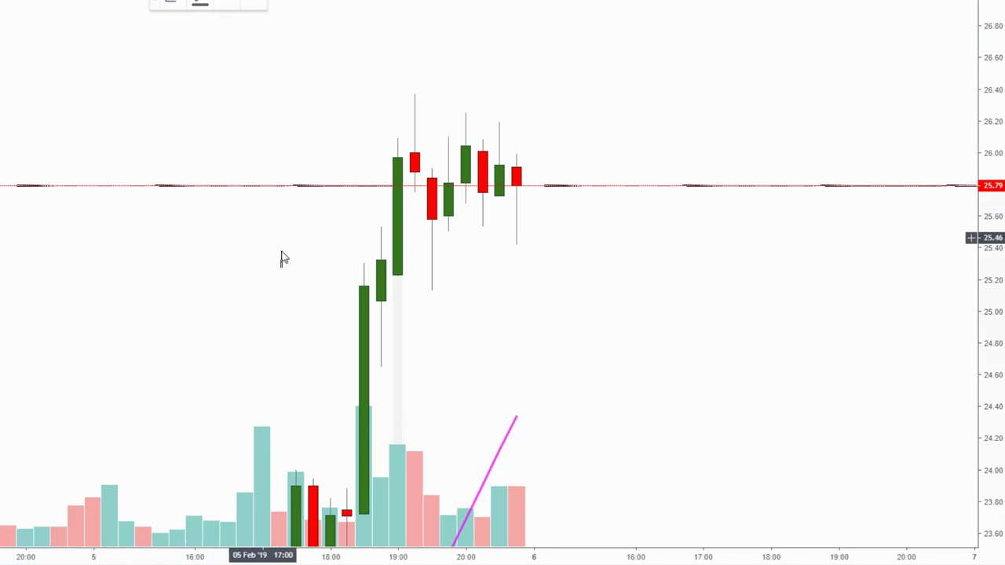
- Place grey horizontal rays at 26.10, 25.13 and 25.60, adjusting each to its exact price
click(347, 136)
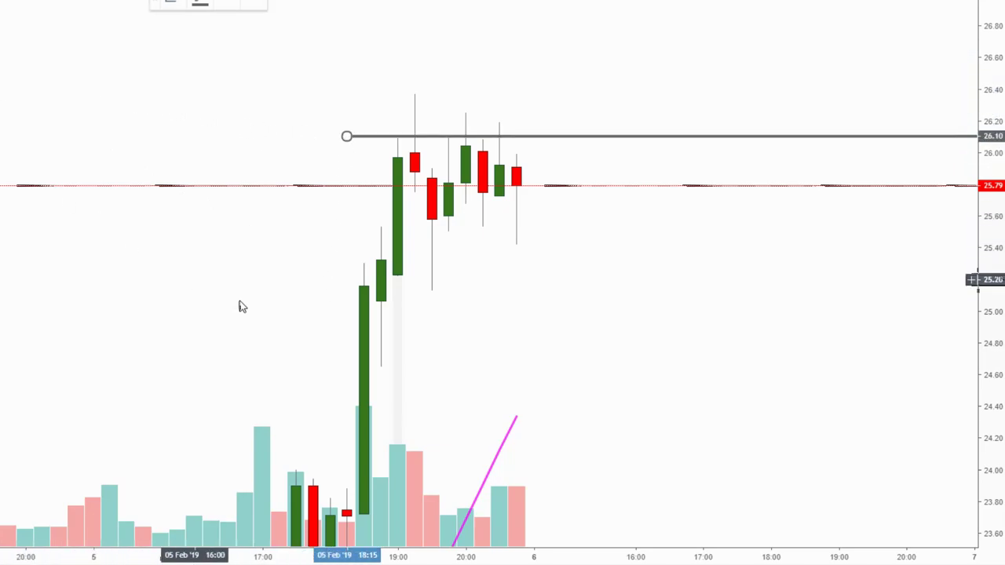
click(347, 285)
drag(343, 288, 344, 290)
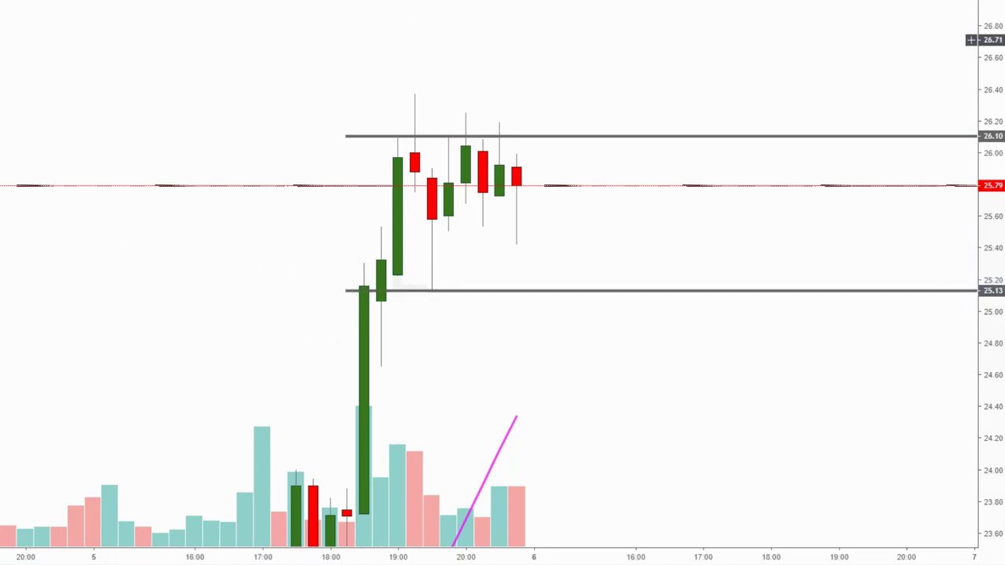
click(364, 204)
drag(364, 205, 369, 218)
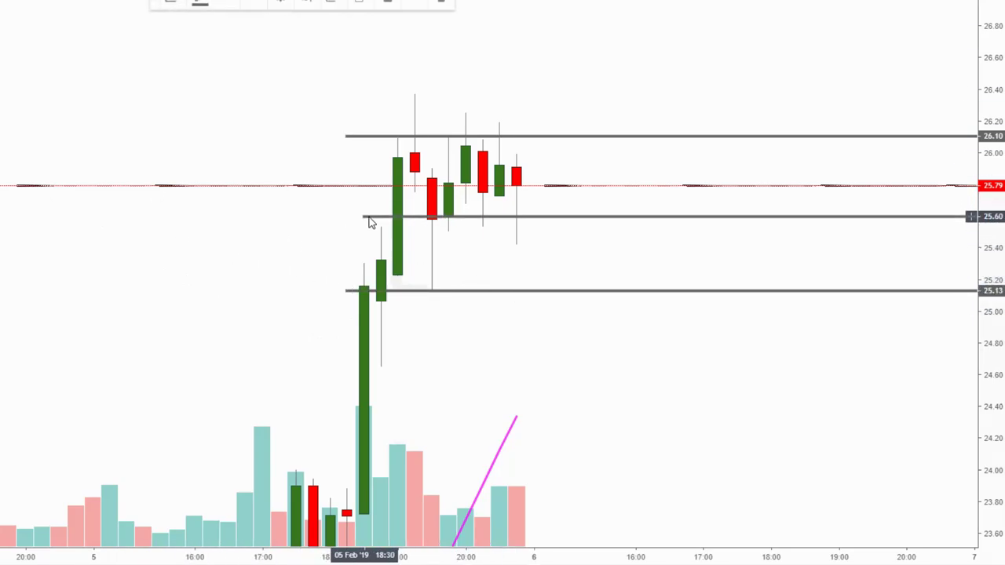
click(354, 243)
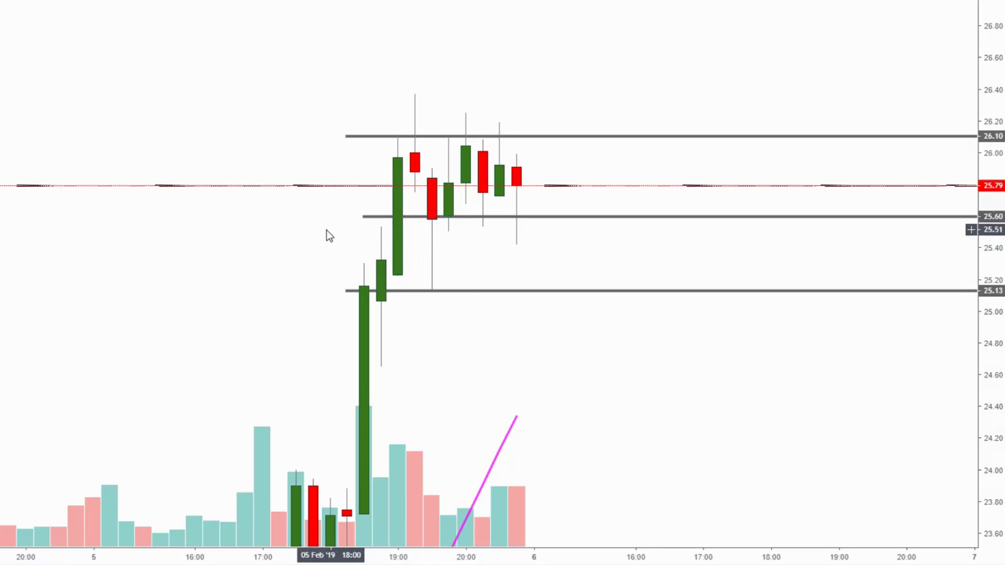
- Draw triangle points A, B, C and D on the swing highs and lows, then stretch the price scale
click(414, 95)
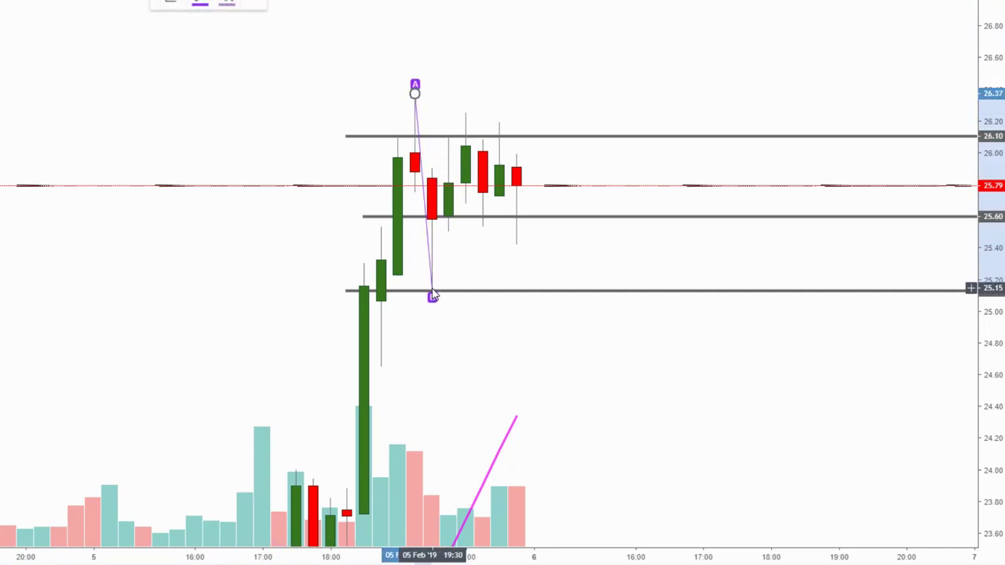
click(433, 294)
click(467, 114)
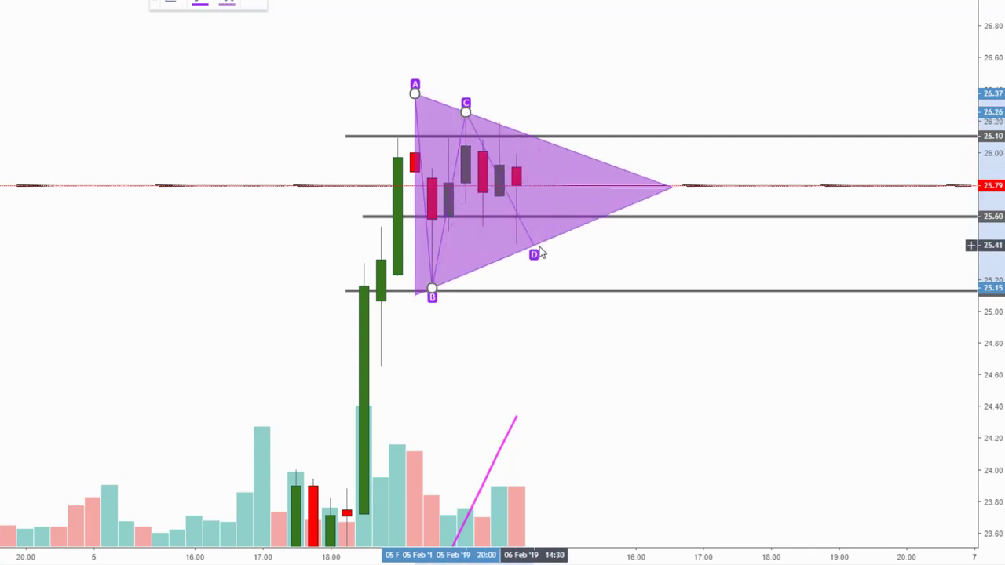
click(520, 249)
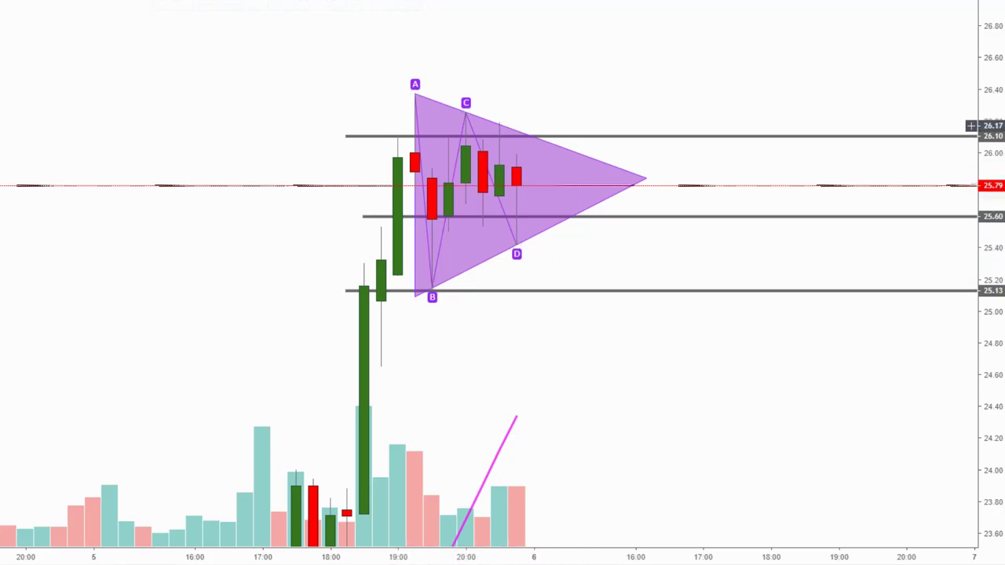
drag(1000, 390, 952, 398)
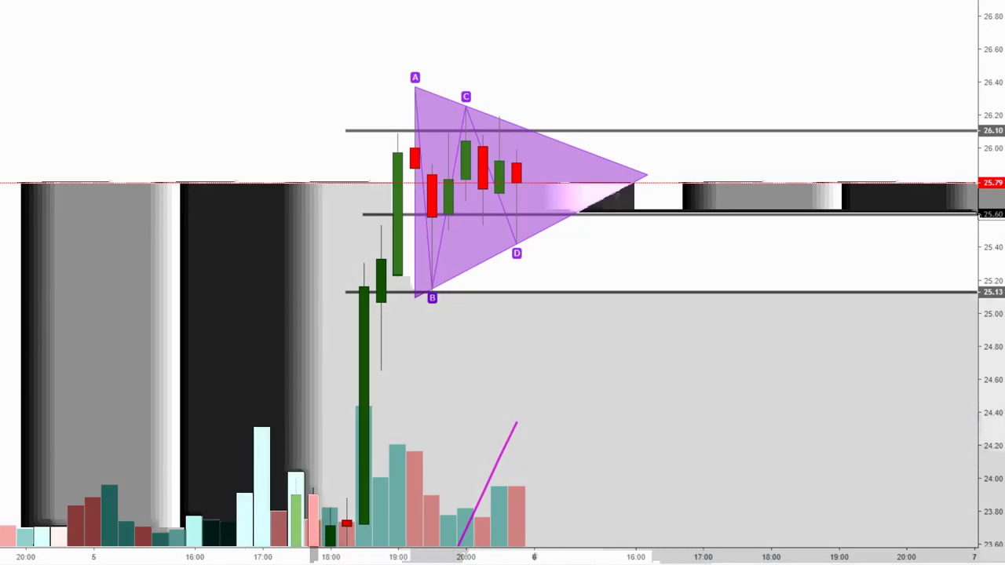
- Set the drawing colour to magenta
click(199, 5)
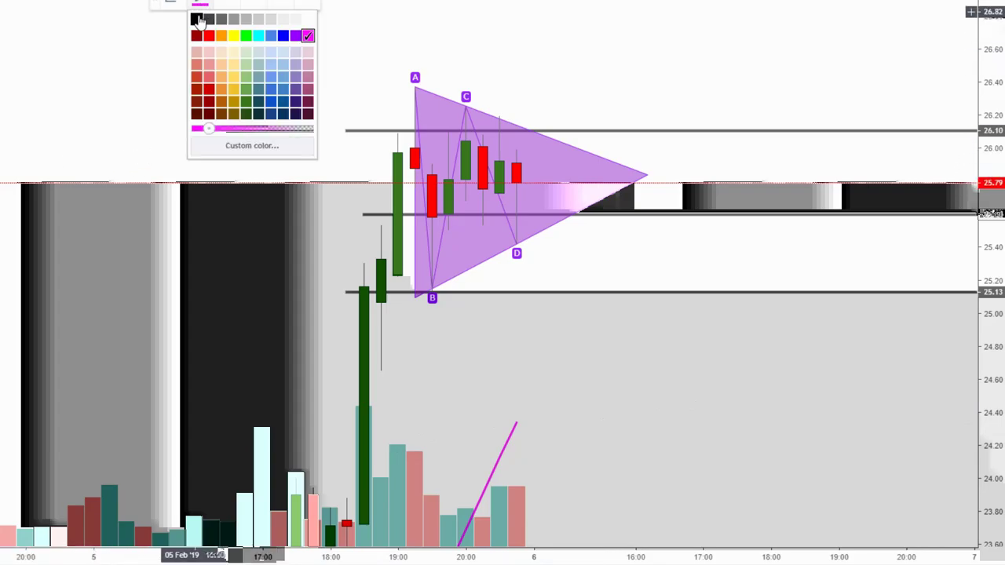
click(197, 19)
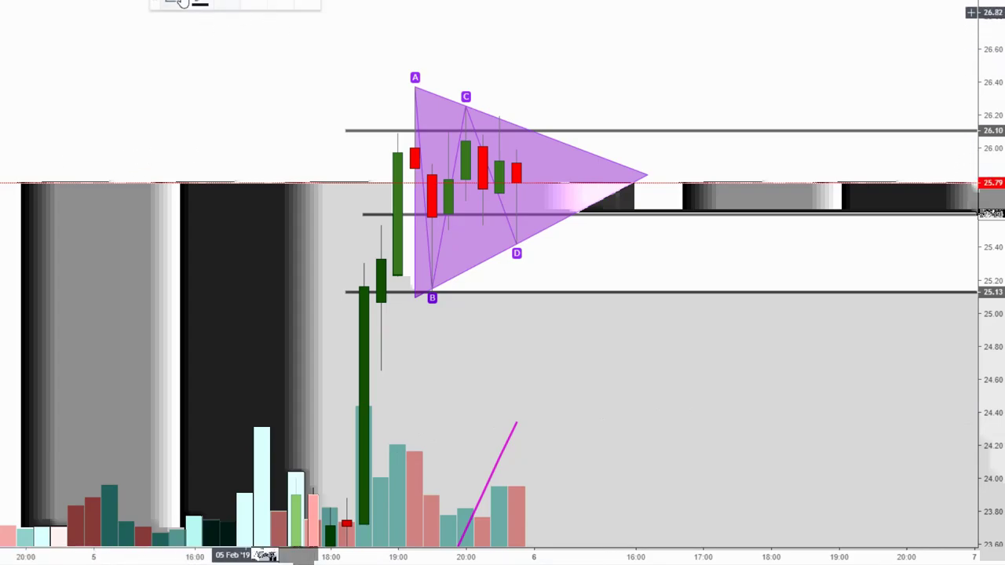
click(198, 5)
click(307, 35)
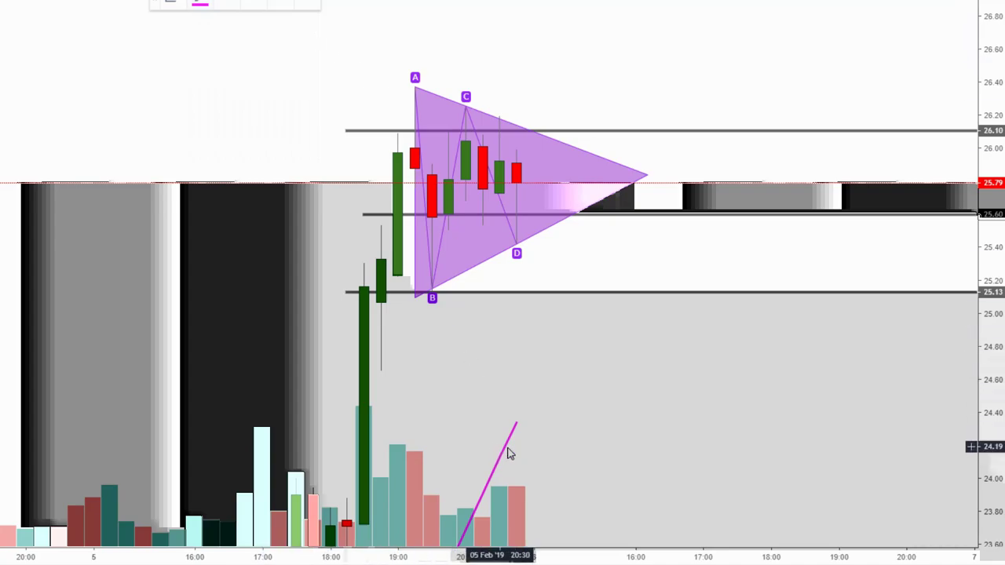
- Draw a magenta arrow from the stub's end up through the triangle apex, then switch the colour to black
click(516, 424)
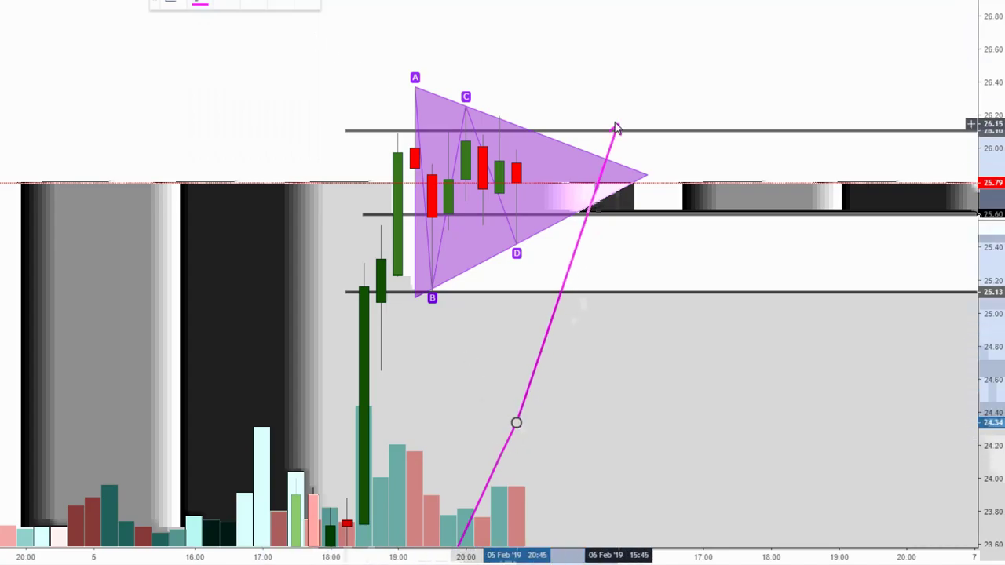
click(683, 47)
click(646, 381)
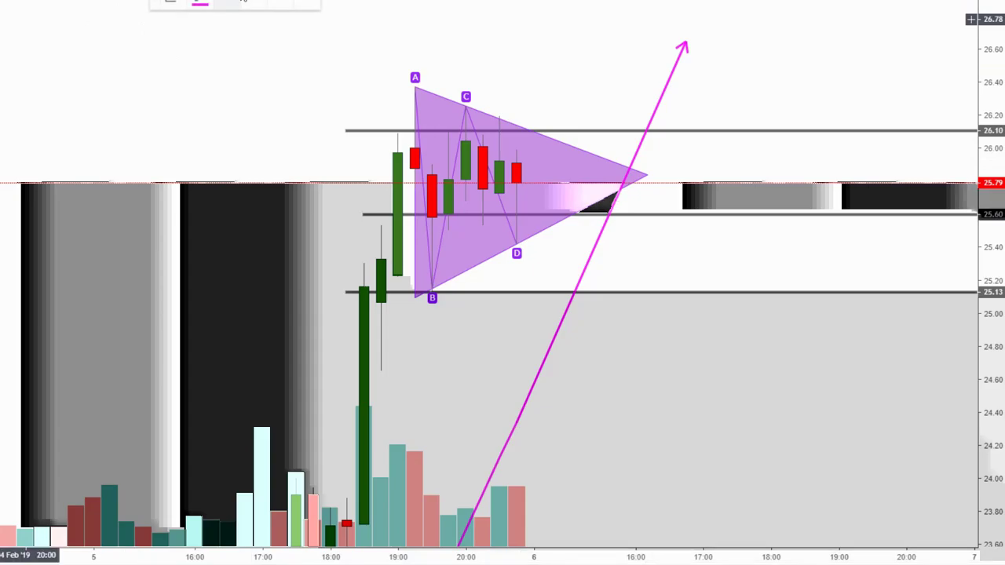
click(193, 2)
click(195, 20)
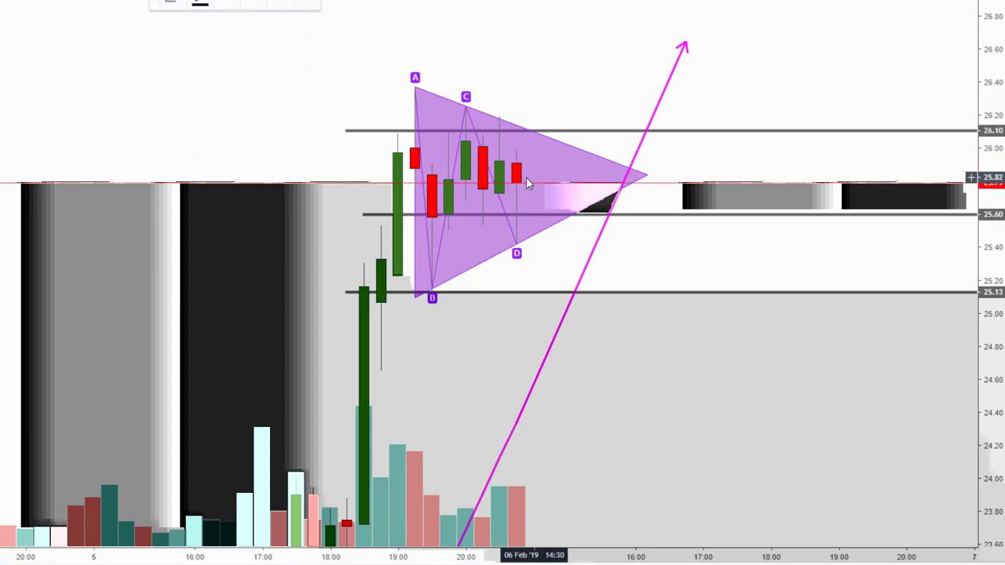
- Draw a short black arrow rising above the triangle and a second pointing down toward 26.10
click(533, 168)
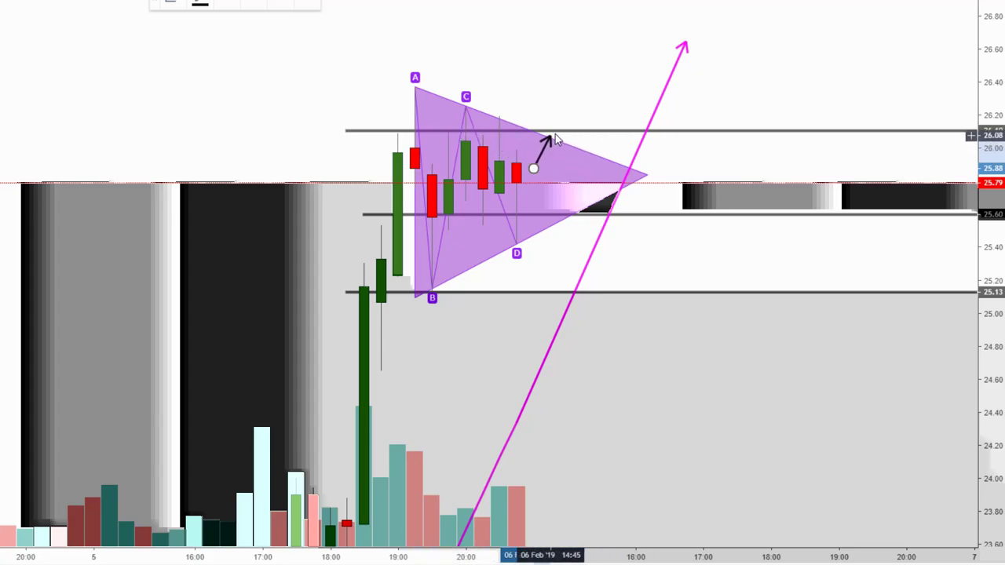
click(559, 88)
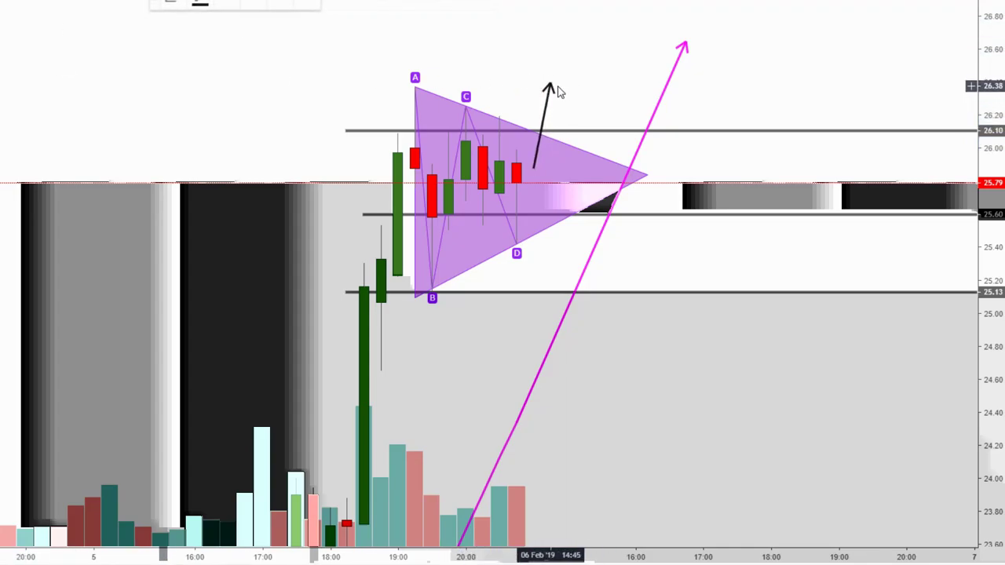
click(552, 86)
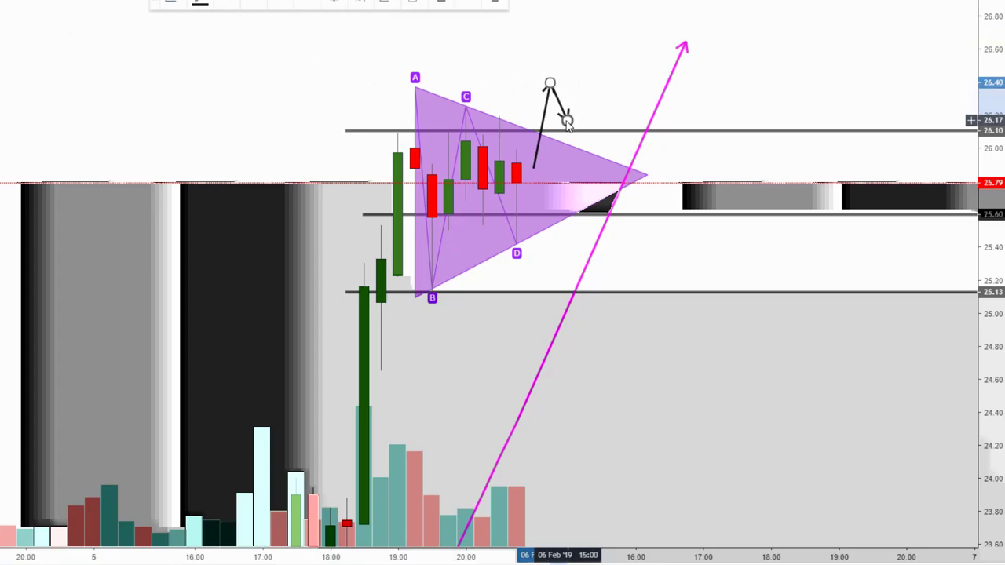
click(564, 113)
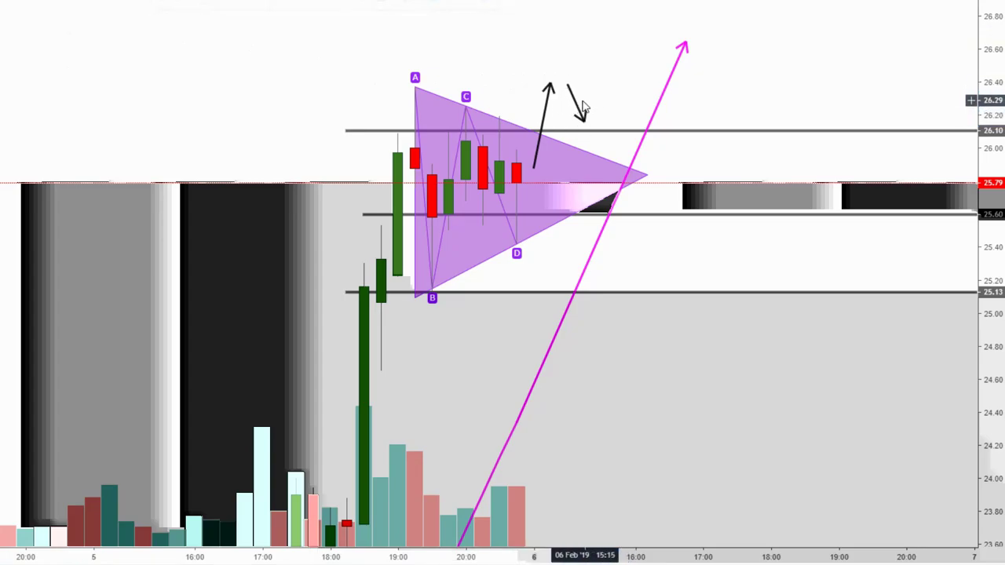
- Extend the magenta arrow's tip further to the right
click(551, 88)
click(570, 91)
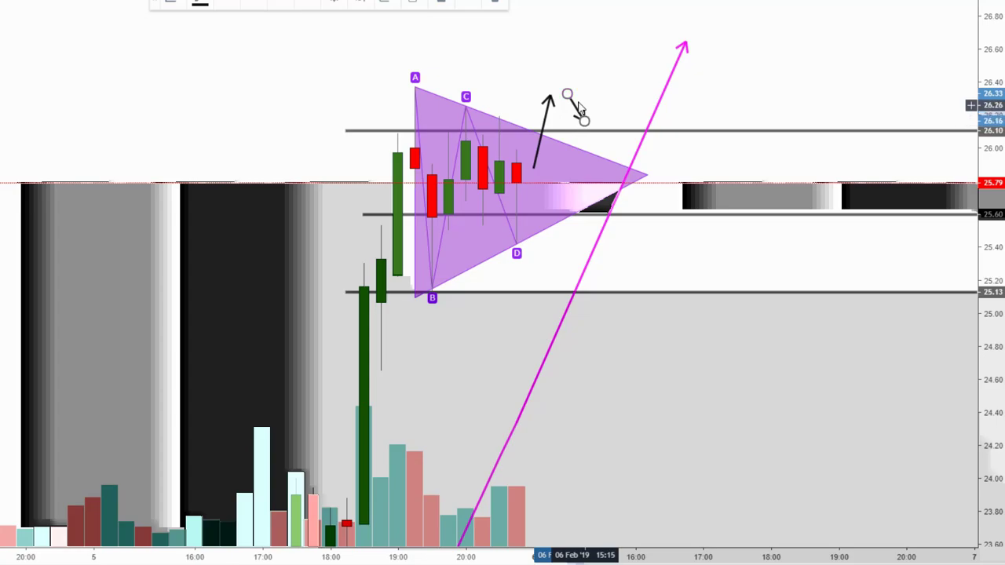
click(589, 110)
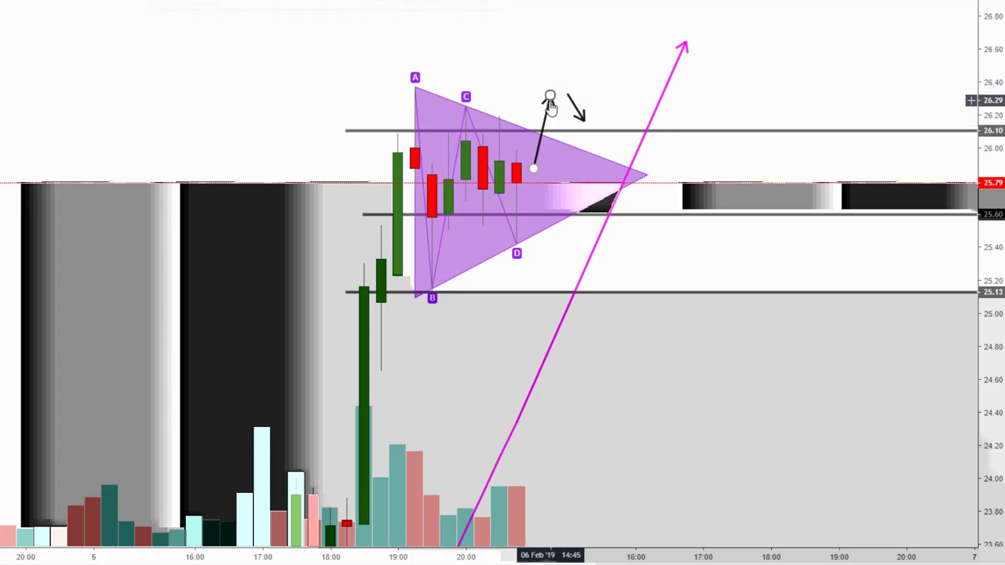
drag(684, 46, 702, 45)
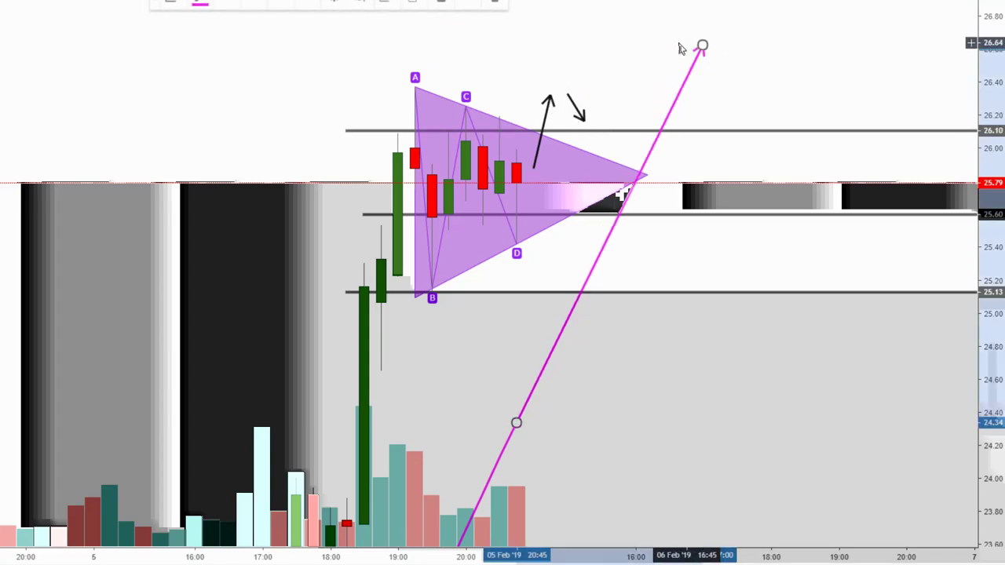
click(681, 48)
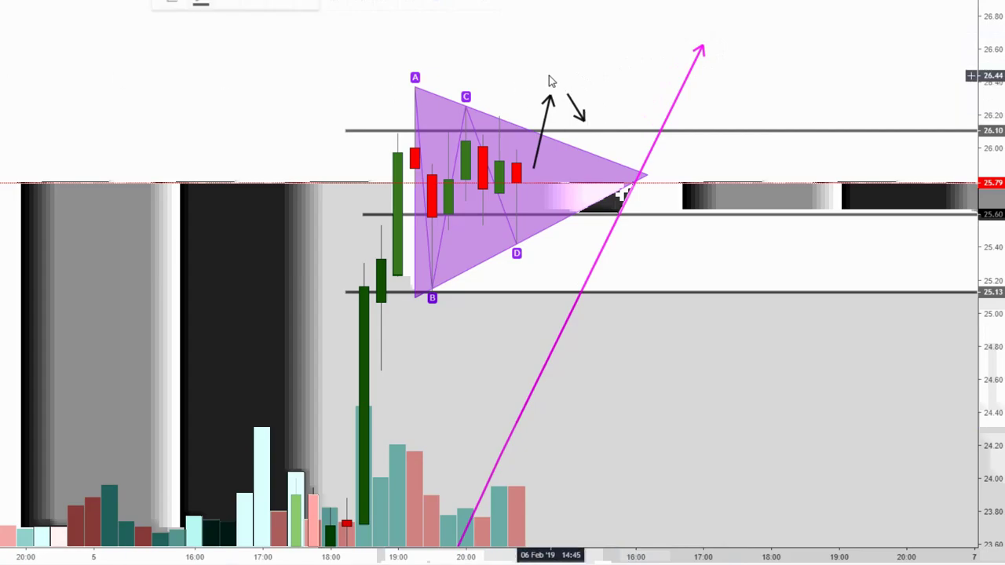
- Draw a long black breakout arrow climbing from above 26.10 and shift it slightly right
mouse_move(584, 120)
mouse_down()
mouse_move(607, 83)
mouse_move(616, 3)
mouse_up()
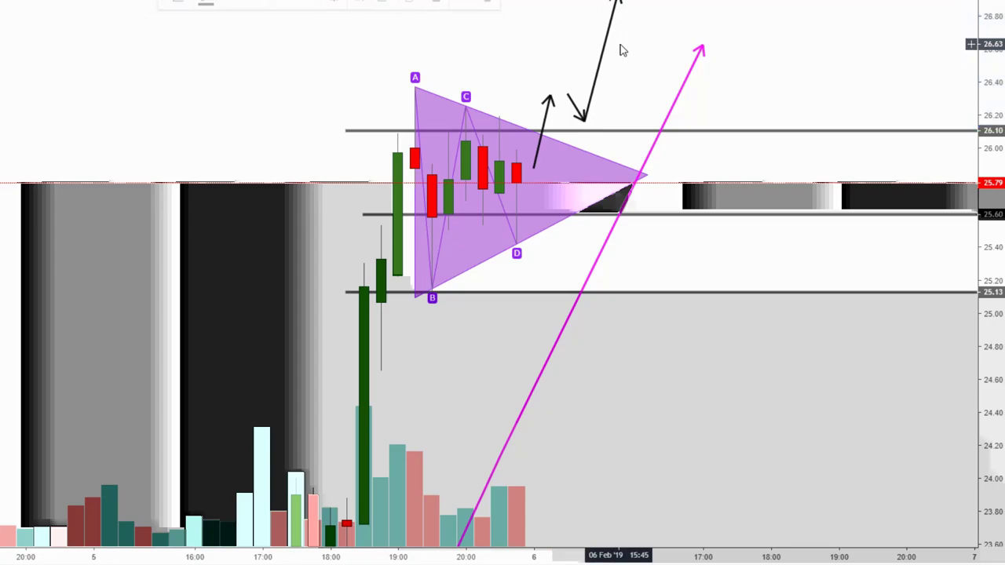
drag(605, 38, 622, 38)
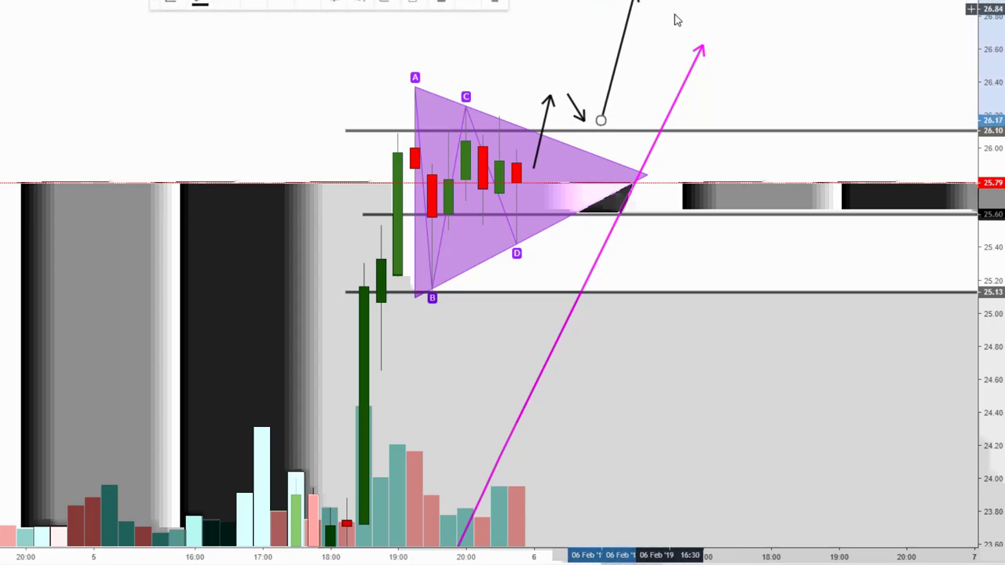
click(545, 126)
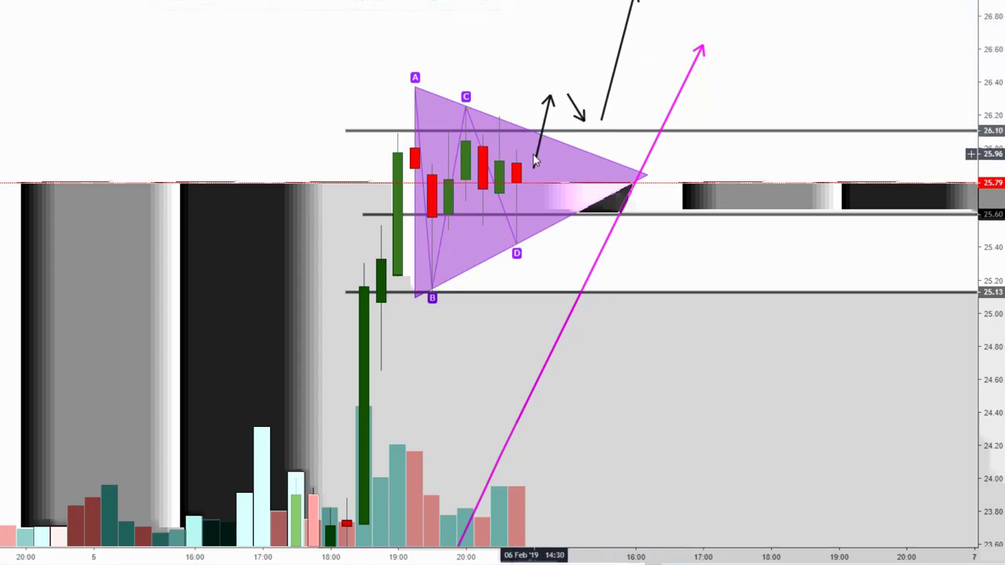
click(544, 132)
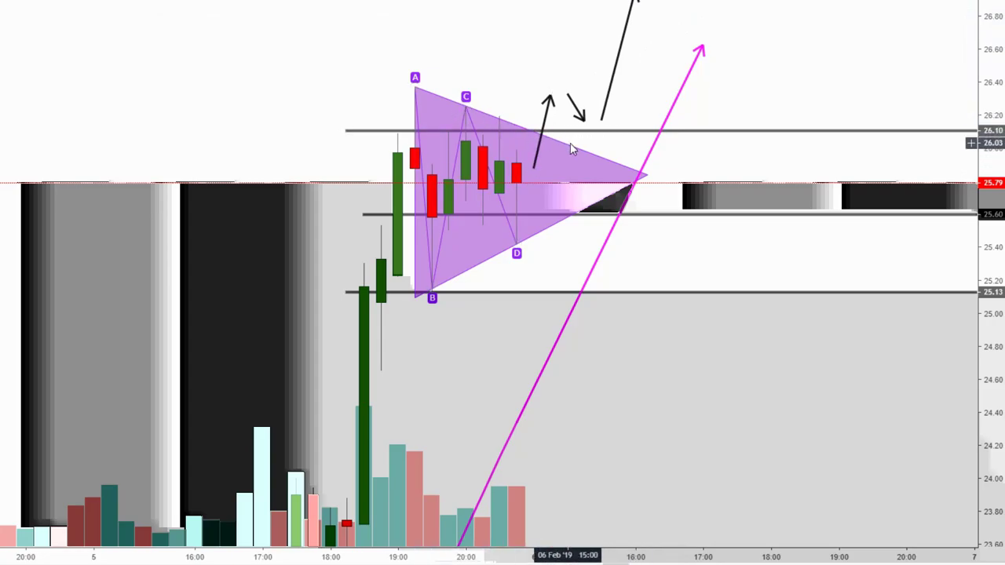
click(700, 49)
right_click(702, 48)
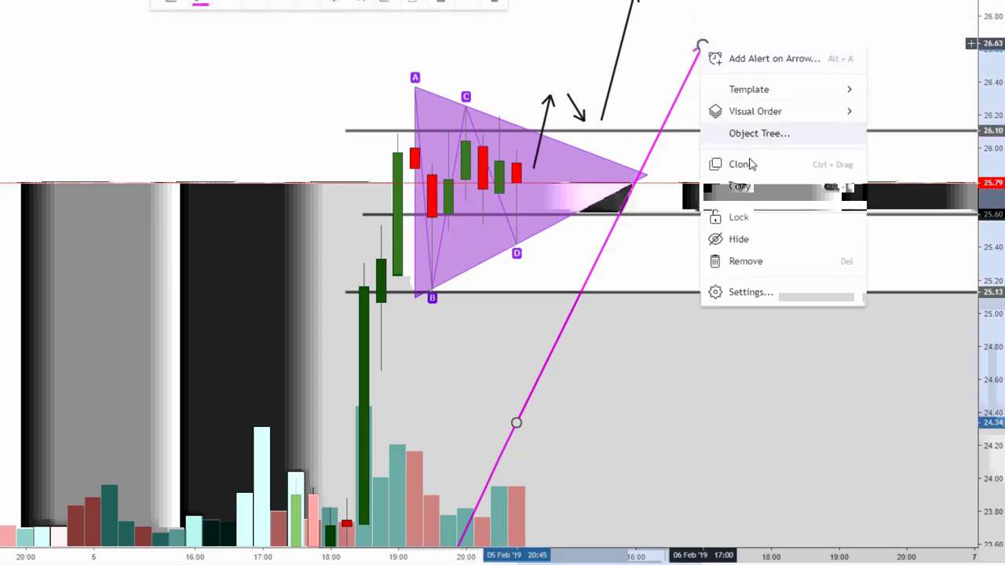
- Remove the long magenta arrow via its context menu
click(742, 260)
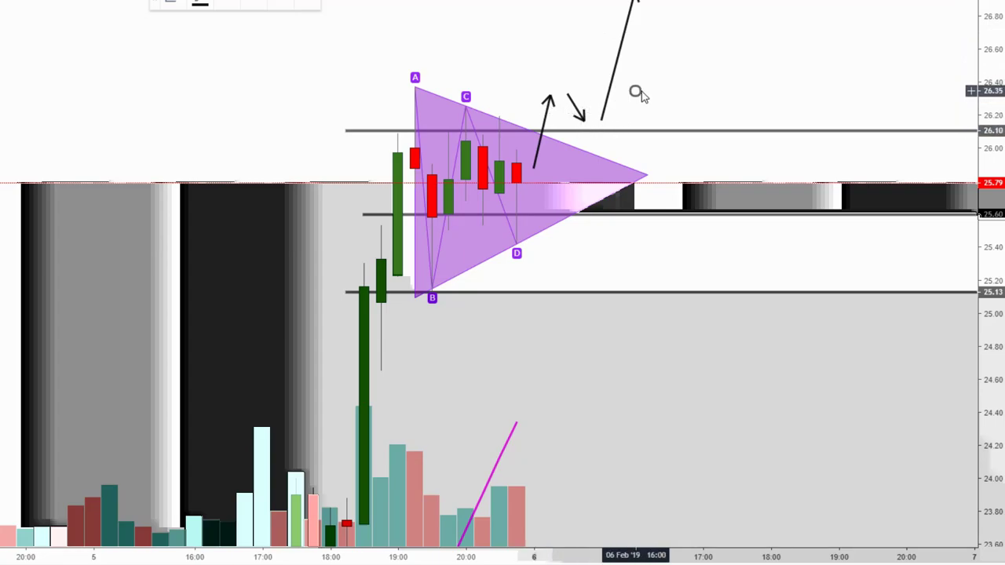
- Shift the long black arrow left, then draw a short drop out of the triangle and a rebound toward 25.60
drag(614, 82, 606, 72)
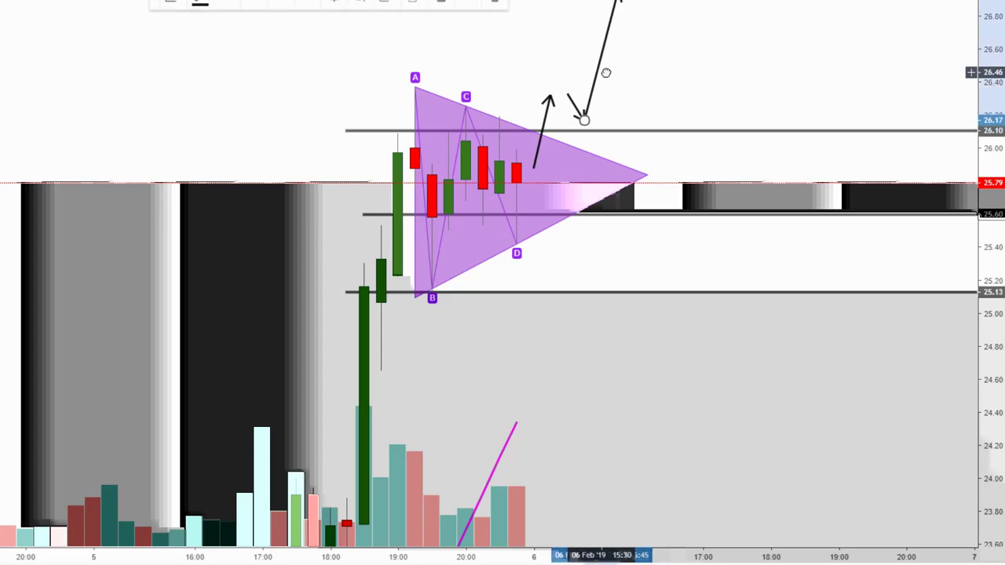
mouse_move(564, 104)
mouse_down()
mouse_move(548, 99)
mouse_move(613, 86)
mouse_up()
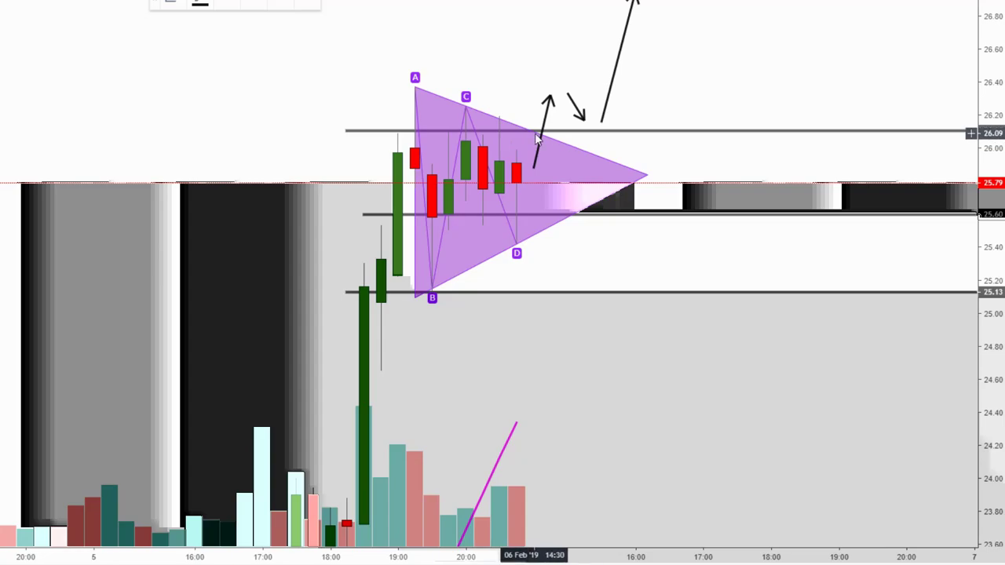
mouse_move(533, 196)
mouse_down()
mouse_move(542, 211)
mouse_move(519, 211)
mouse_move(542, 213)
mouse_move(517, 211)
mouse_move(546, 218)
mouse_move(524, 239)
mouse_move(547, 246)
mouse_move(559, 263)
mouse_move(551, 260)
mouse_up()
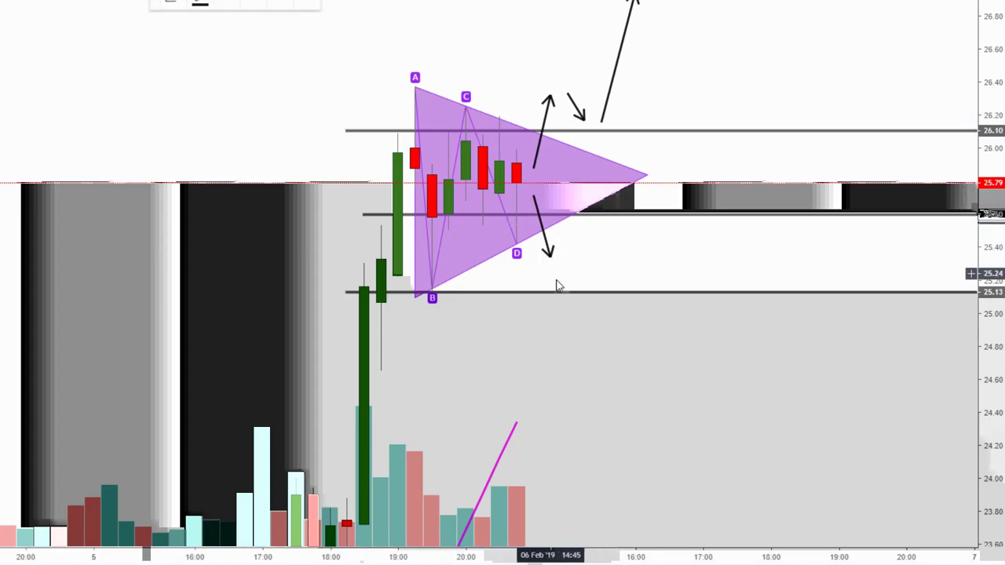
drag(567, 256, 581, 229)
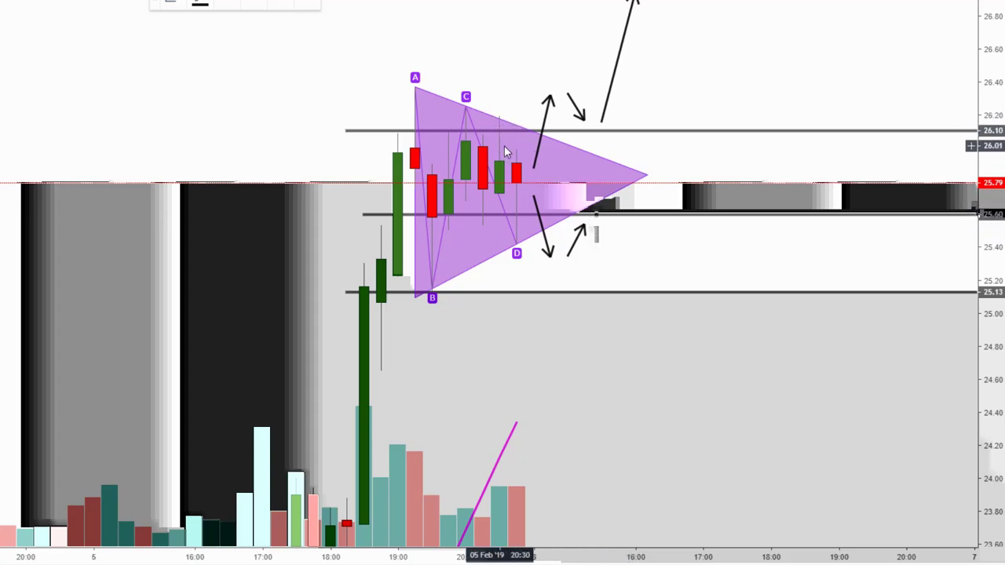
- Draw a black arrow falling from 25.60 and extend its tip down to about 24.80
drag(600, 226, 620, 289)
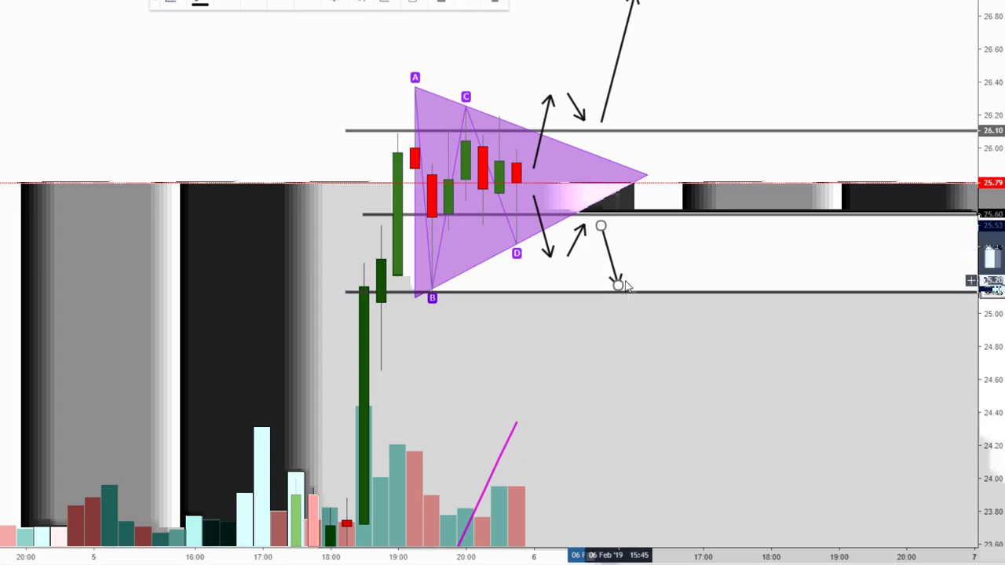
click(633, 277)
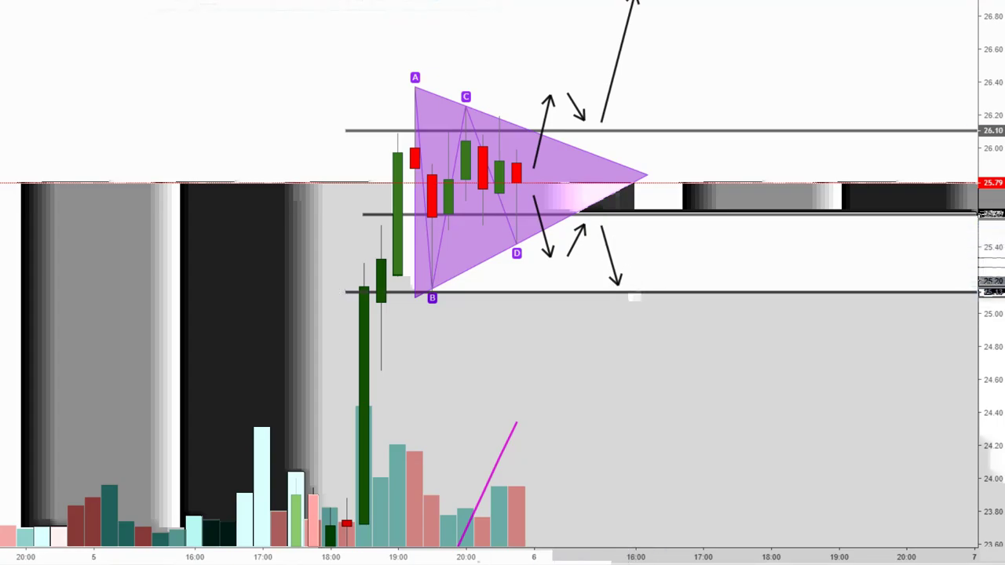
click(619, 287)
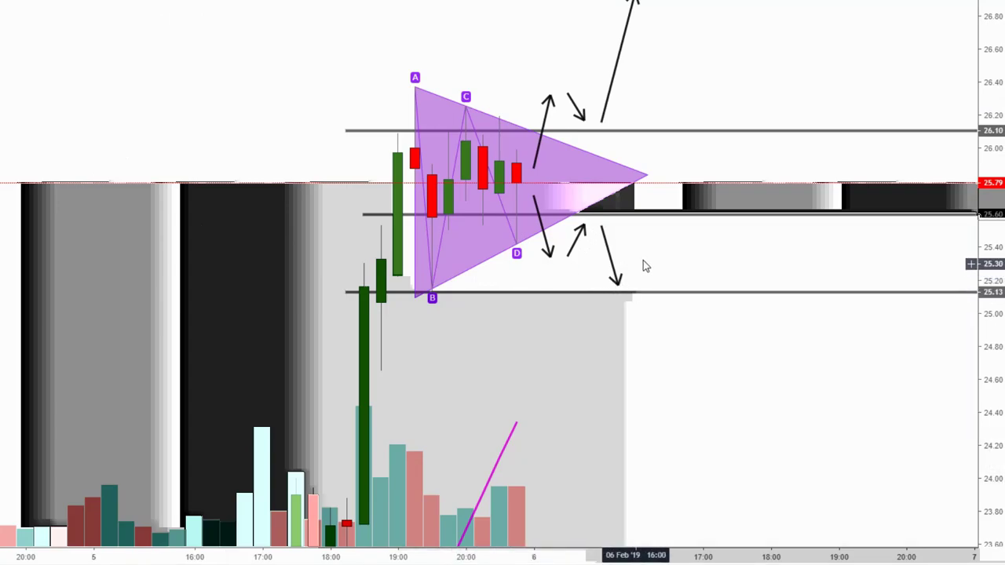
click(621, 288)
drag(620, 288, 620, 347)
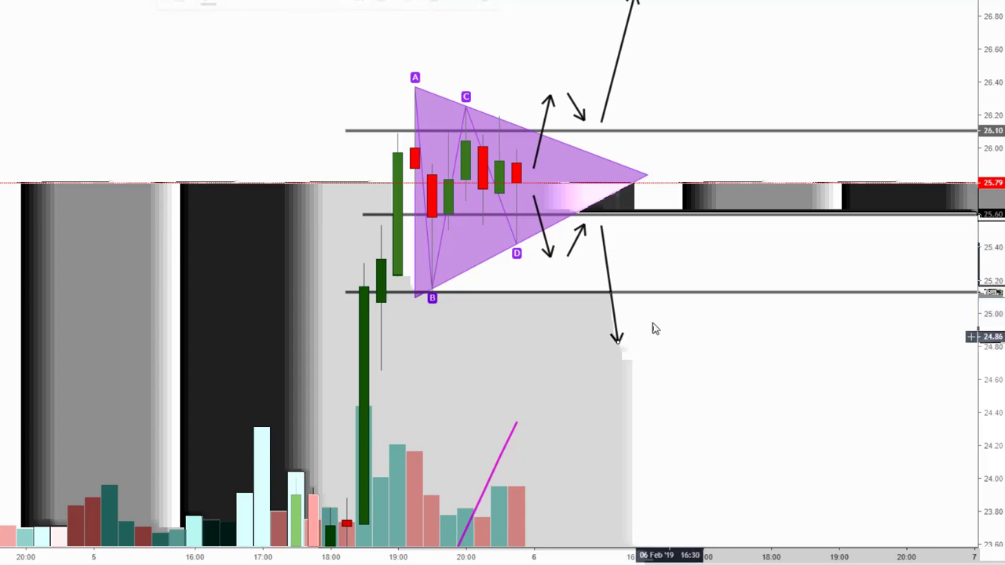
- Add an arrow rising back to 25.13 and another dropping toward 24.40
click(635, 339)
click(654, 308)
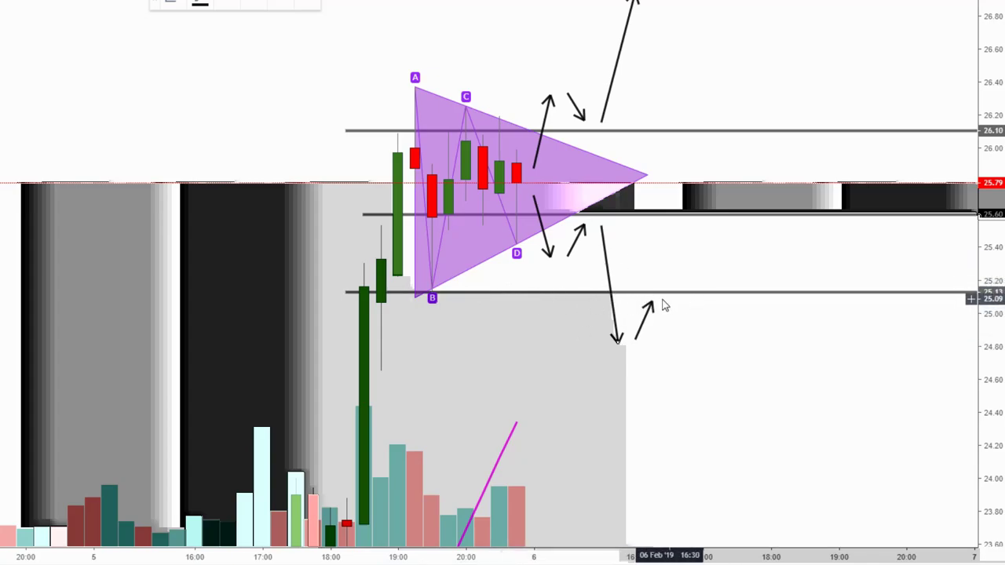
drag(669, 299, 682, 354)
drag(688, 417, 685, 414)
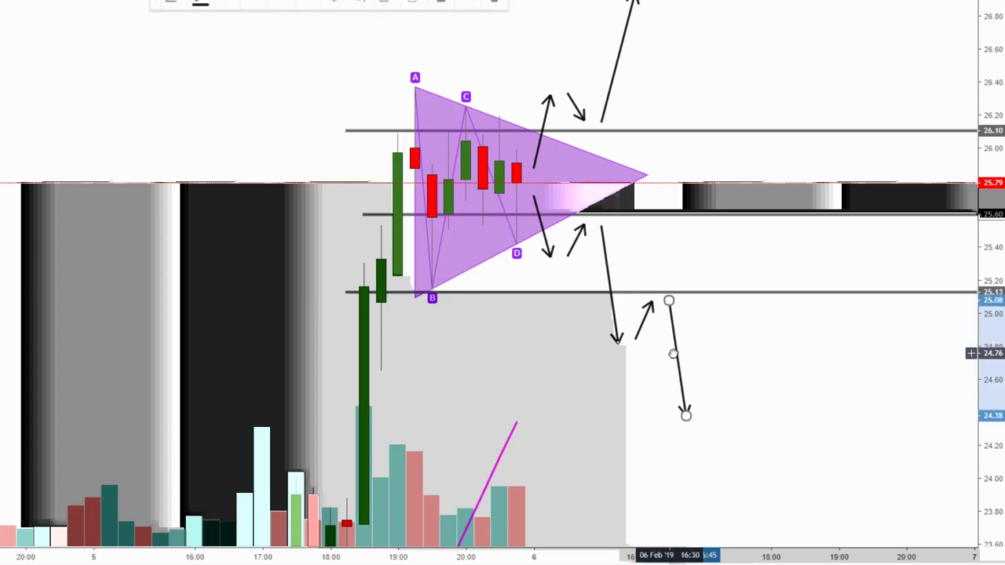
click(698, 353)
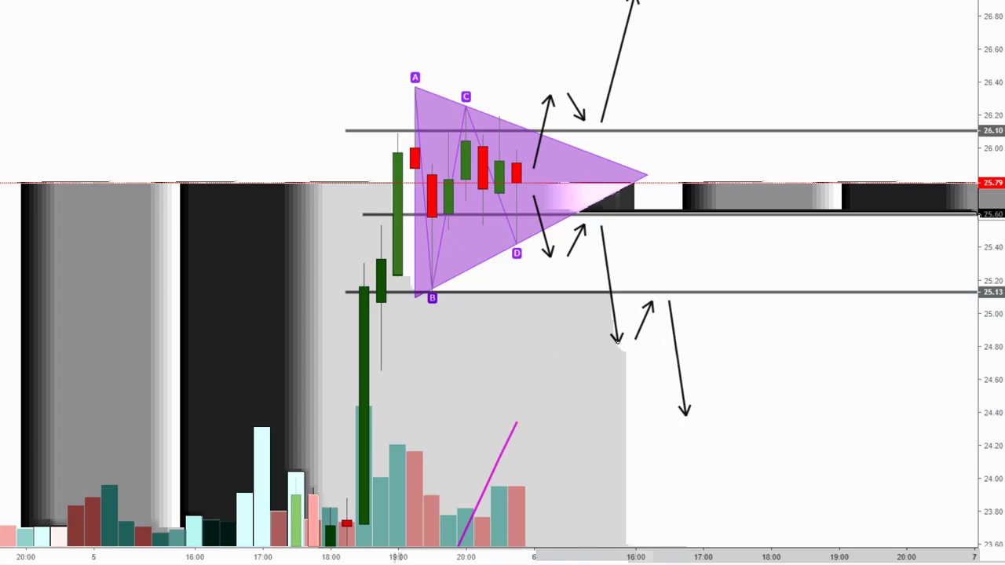
- In magenta, draw an arrow from the stub's end and drag its tip to the triangle apex near 25.68
click(200, 5)
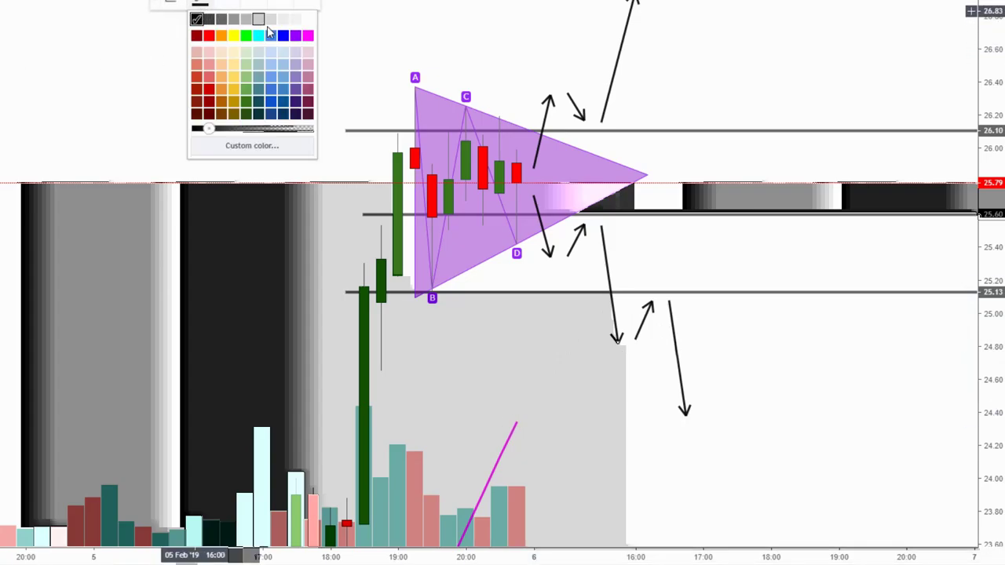
click(308, 36)
click(517, 424)
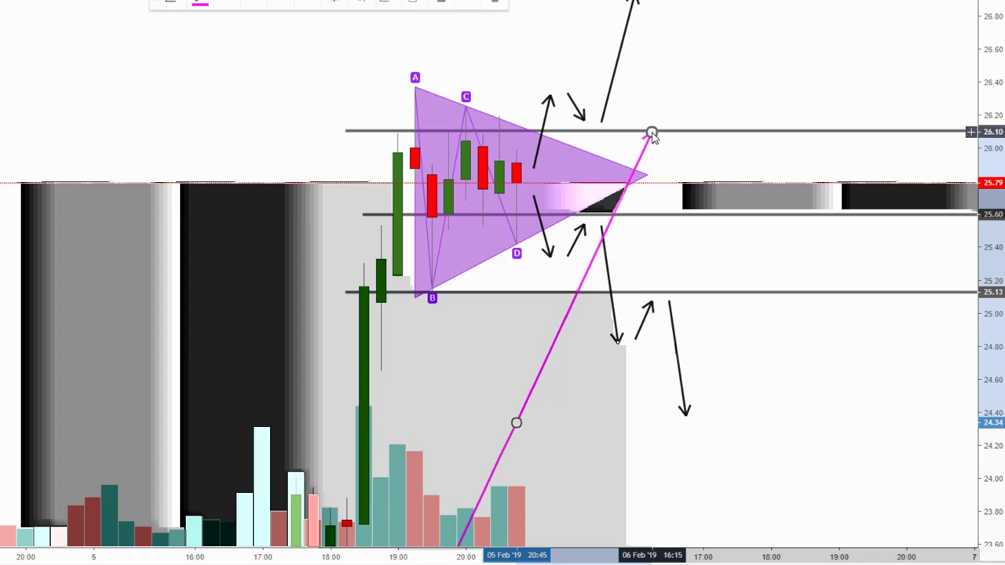
click(652, 133)
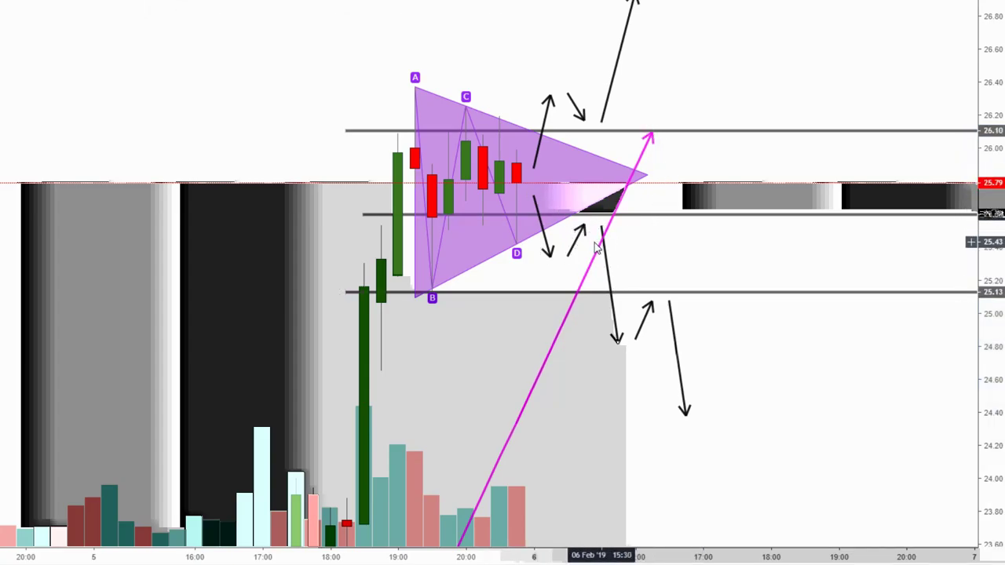
drag(650, 139, 634, 204)
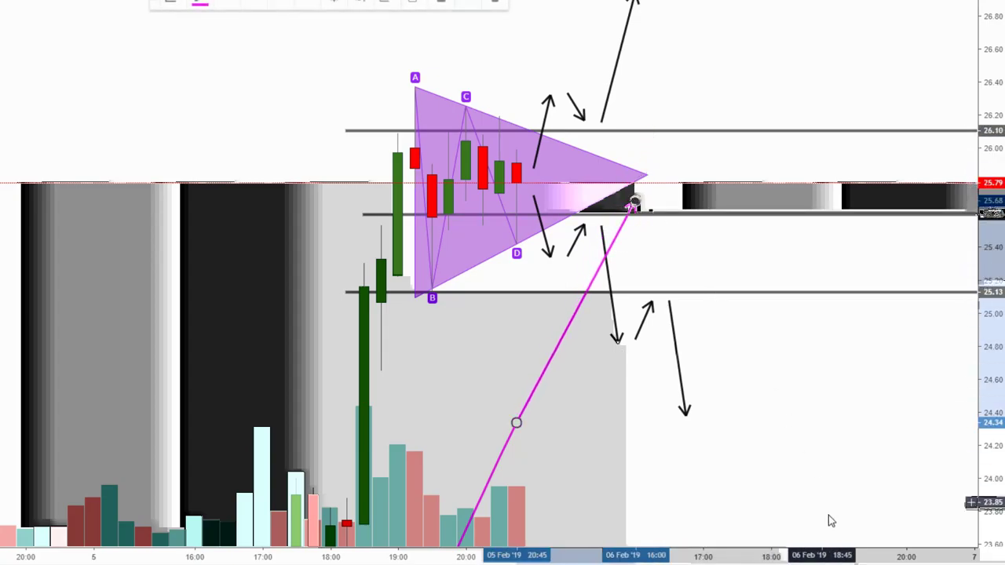